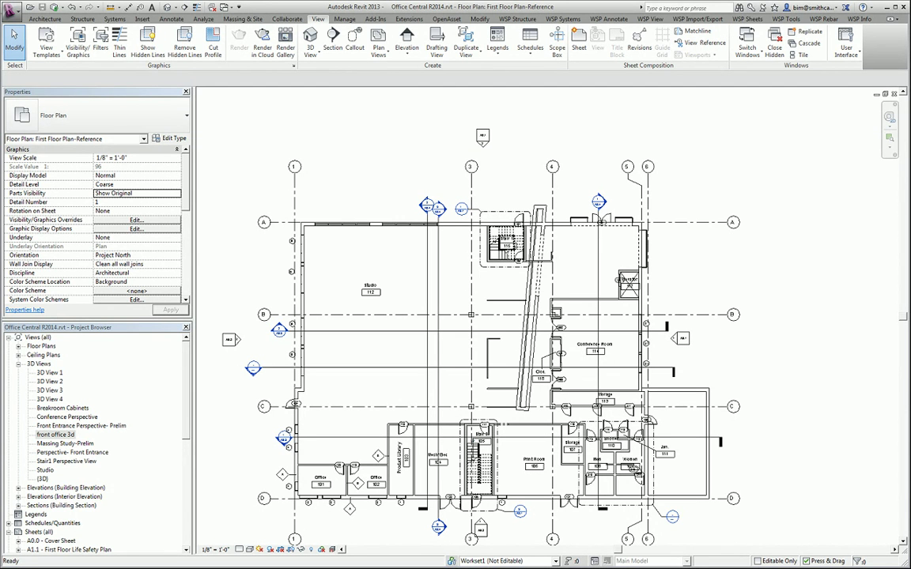
# Collapse the 3D views in the project's view list and expand the floor plans to see those available
pyautogui.moveTo(660, 222); pyautogui.dragTo(626, 222, button='middle')
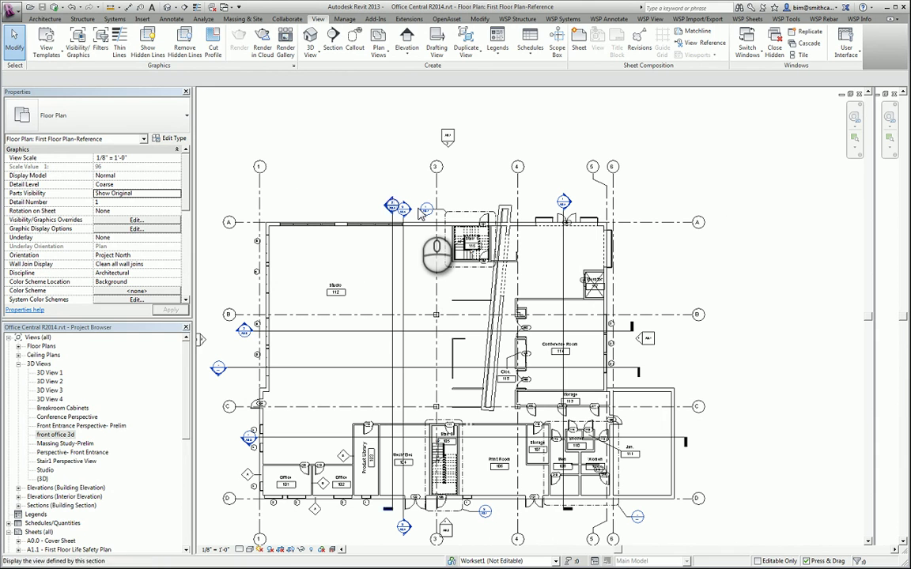
pyautogui.click(19, 365)
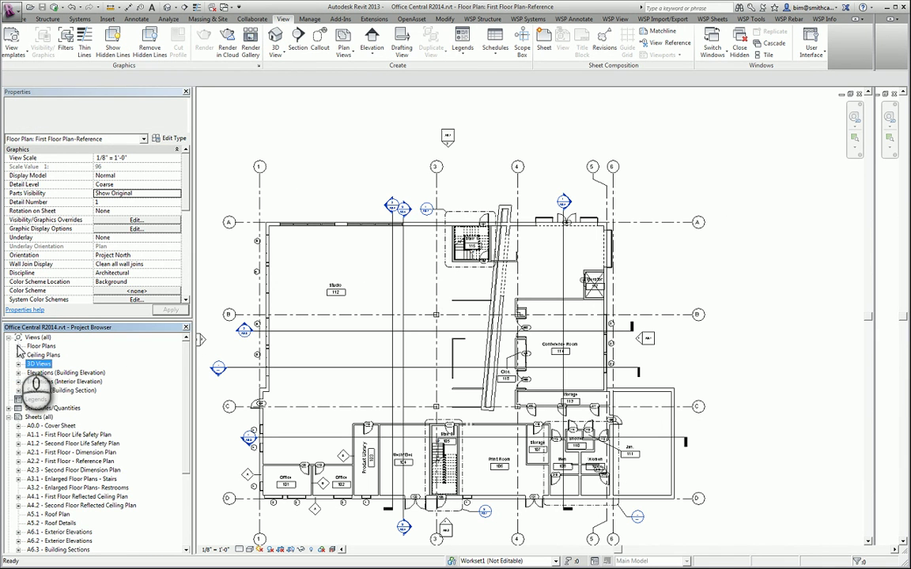
pyautogui.click(18, 346)
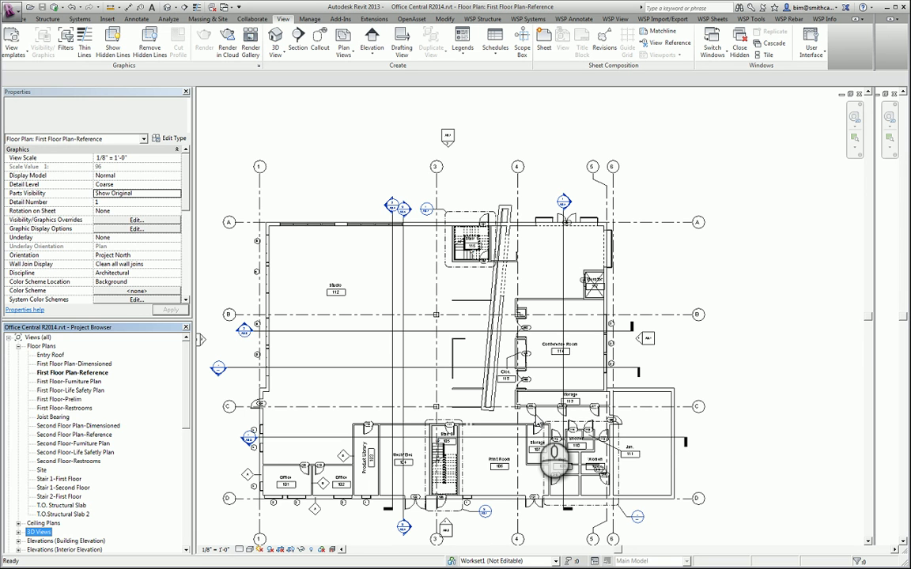
pyautogui.click(405, 286)
pyautogui.moveTo(404, 283); pyautogui.dragTo(341, 210, button='middle')
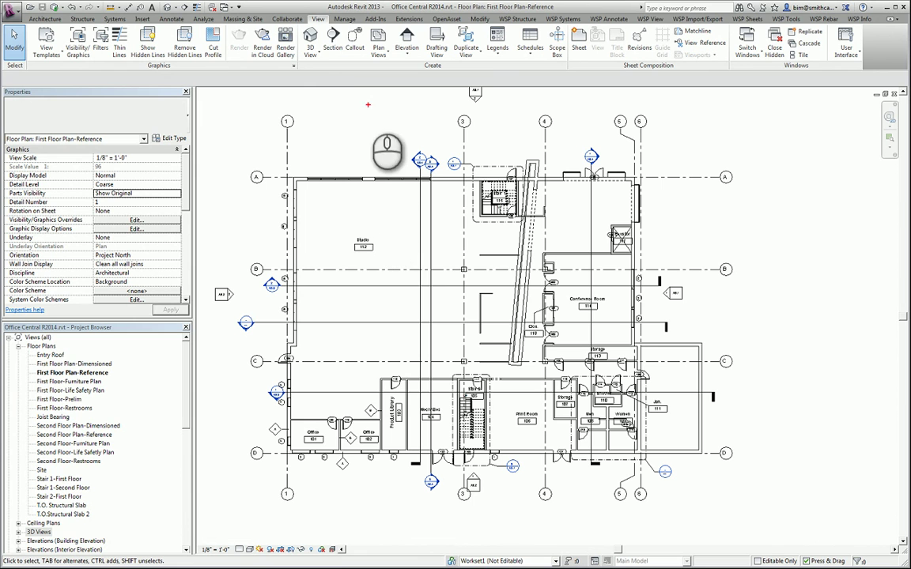
# Create a perspective camera view from the upper-left corner of Studio 112, aimed diagonally past the plan's lower-right corner, with a 5' 6" offset from First Floor
pyautogui.click(316, 18)
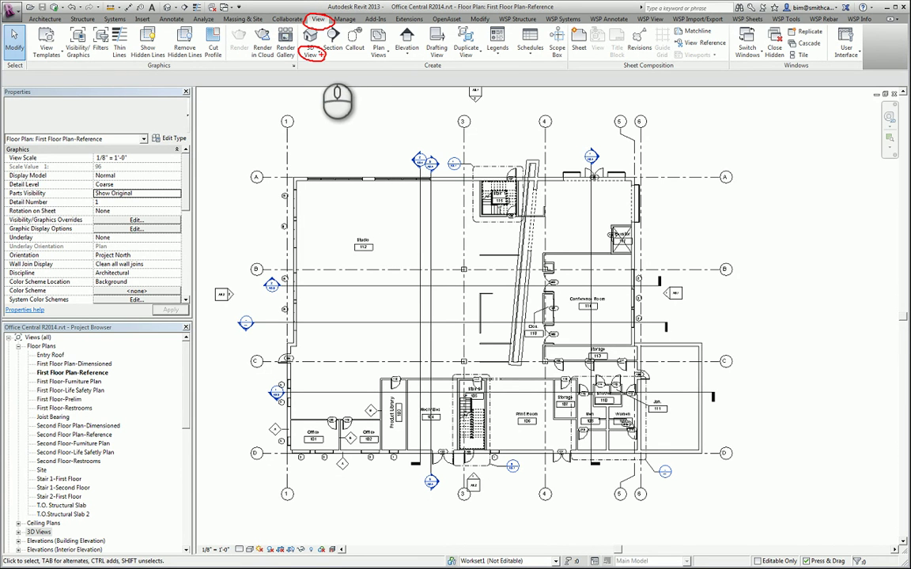
pyautogui.click(318, 54)
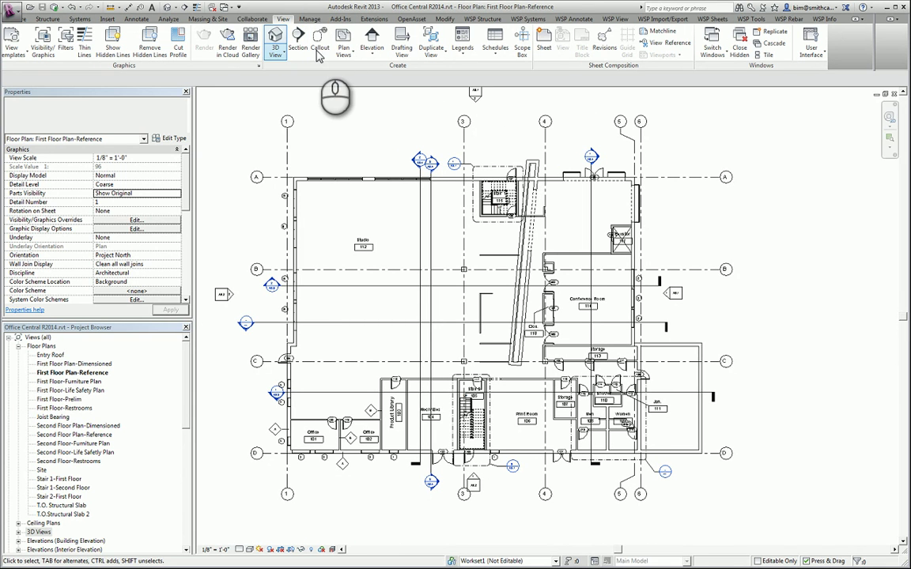
pyautogui.click(318, 53)
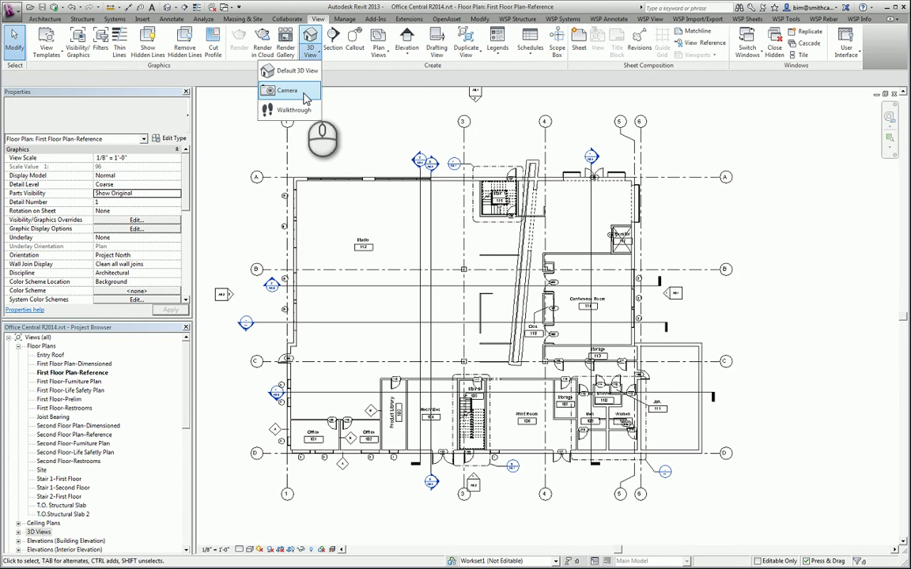
pyautogui.click(306, 97)
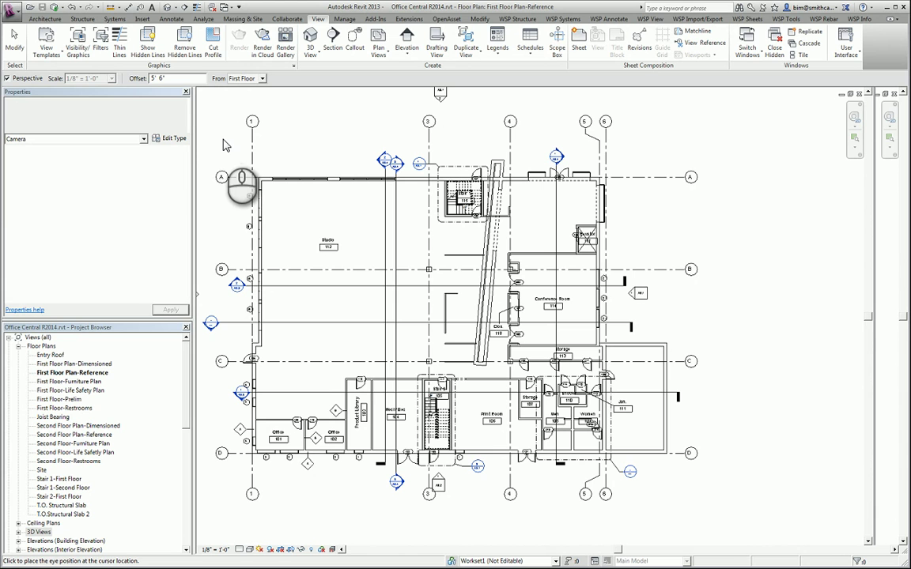
pyautogui.click(285, 219)
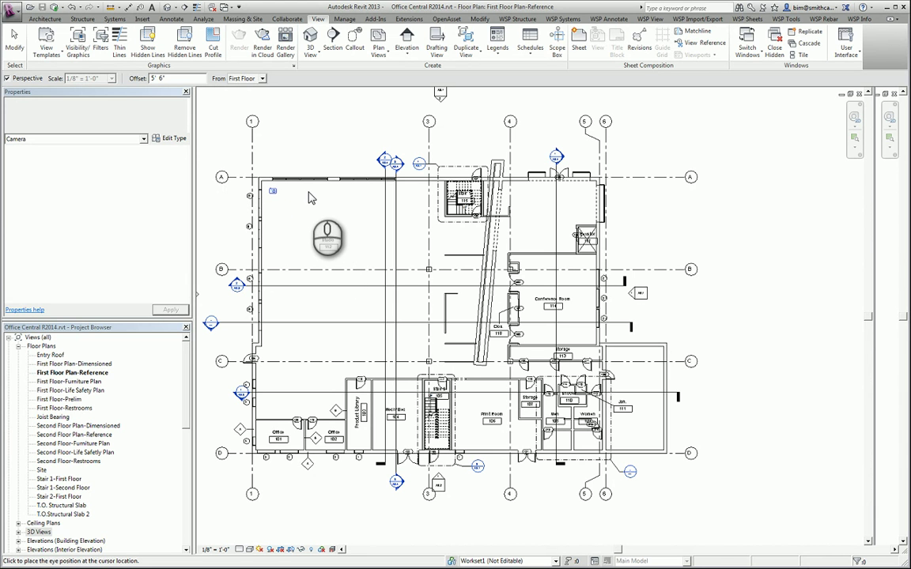
pyautogui.click(310, 197)
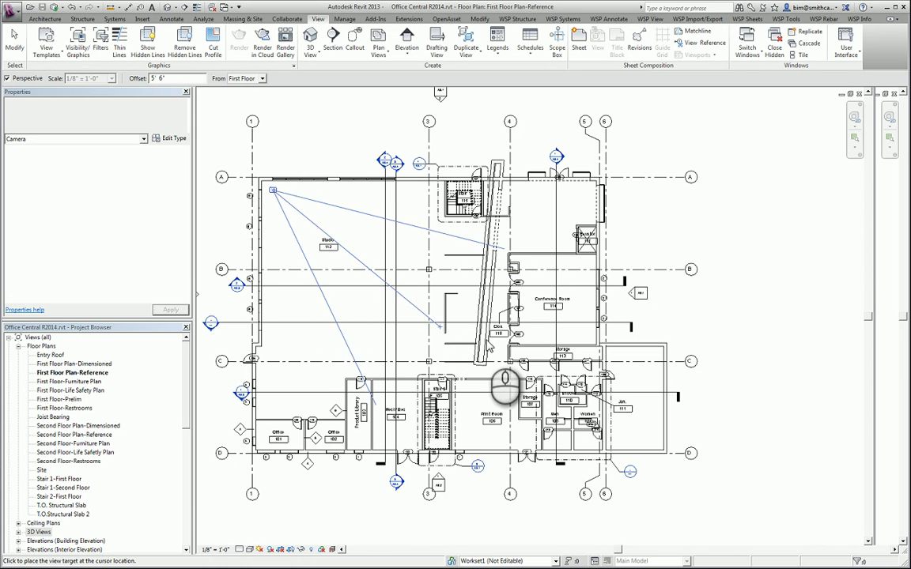
pyautogui.click(676, 505)
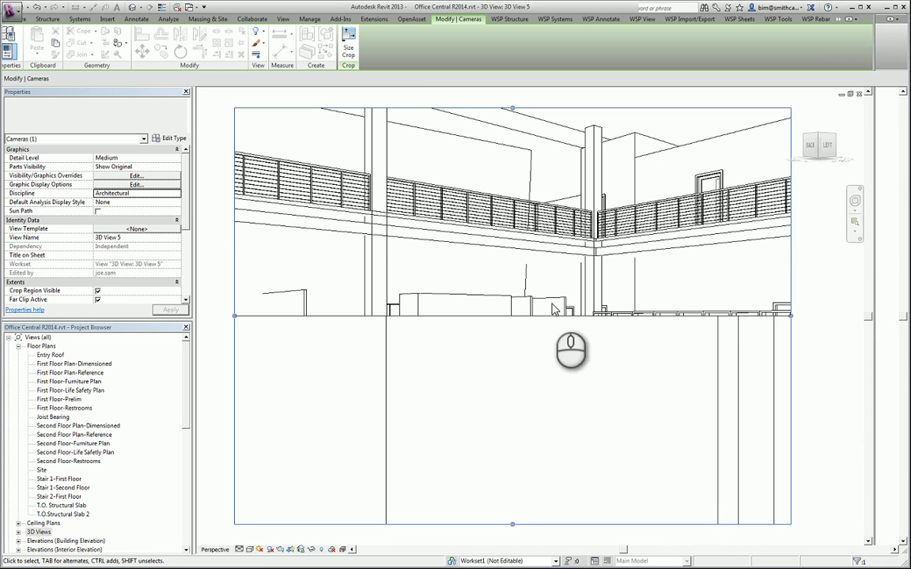
# Rename the new camera view, 3D View 5, as "office center 3d"
pyautogui.click(19, 347)
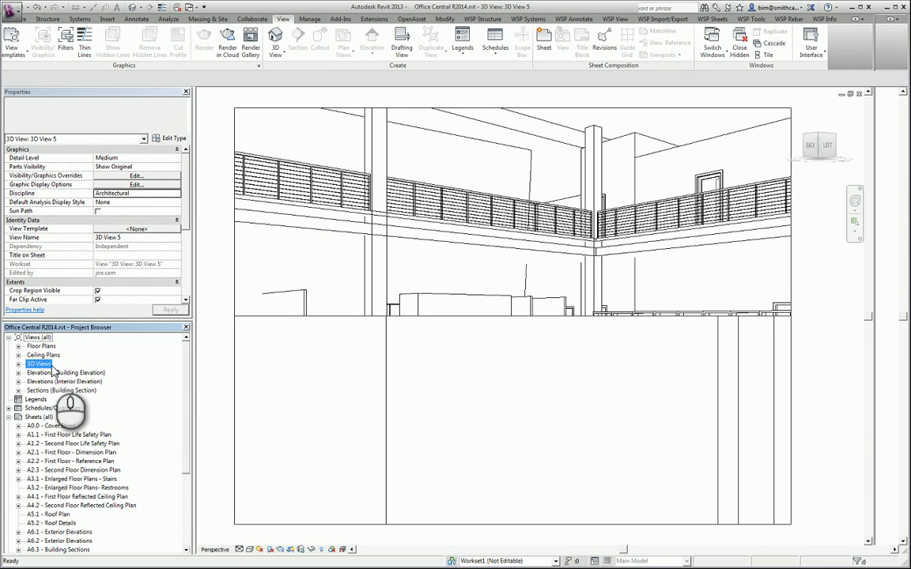
pyautogui.click(18, 364)
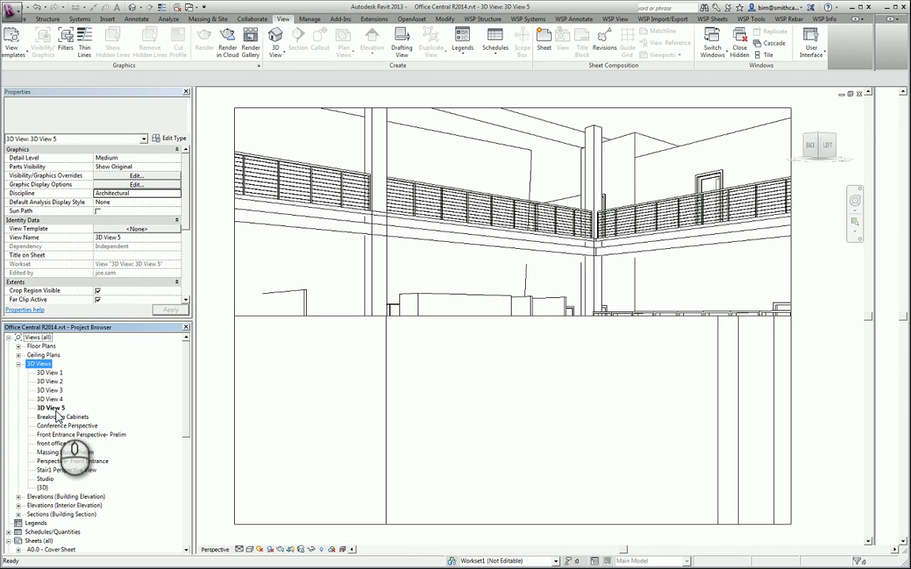
pyautogui.rightClick(61, 408)
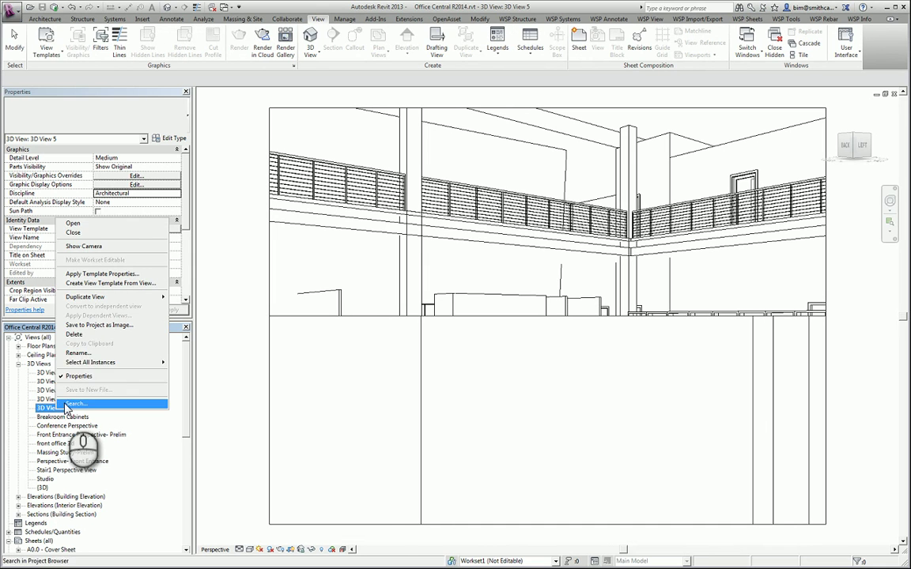
pyautogui.click(78, 352)
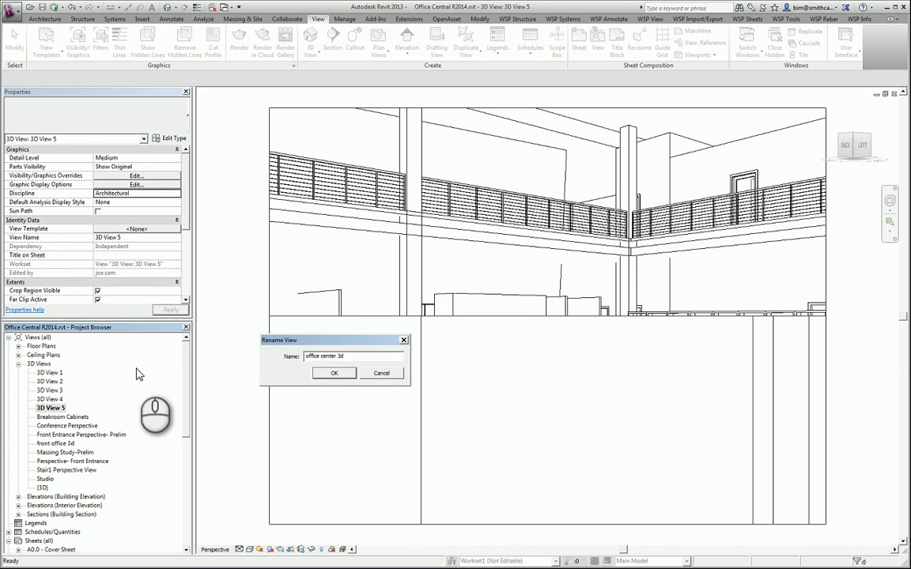
pyautogui.press('Return')
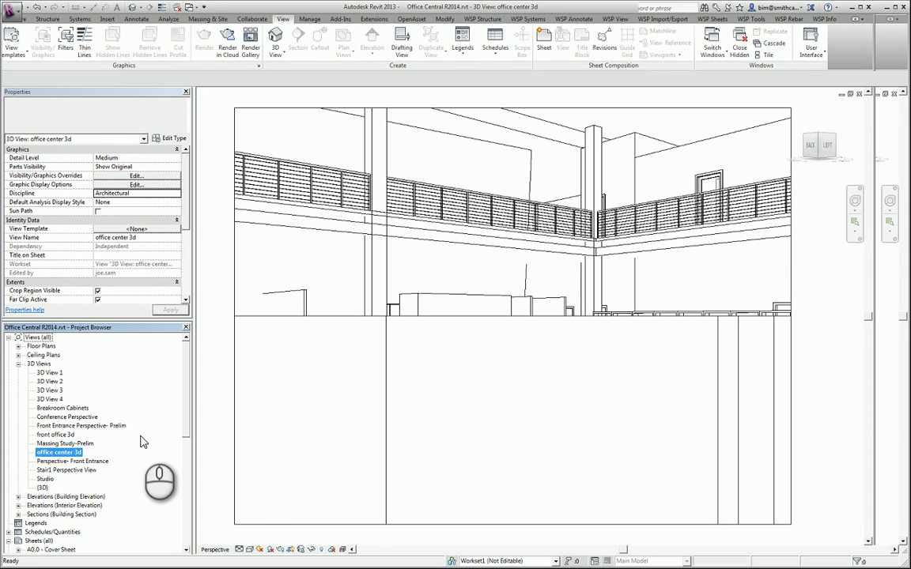
# Set the visual style of the office center 3d view to Shaded
pyautogui.middleClick(423, 444)
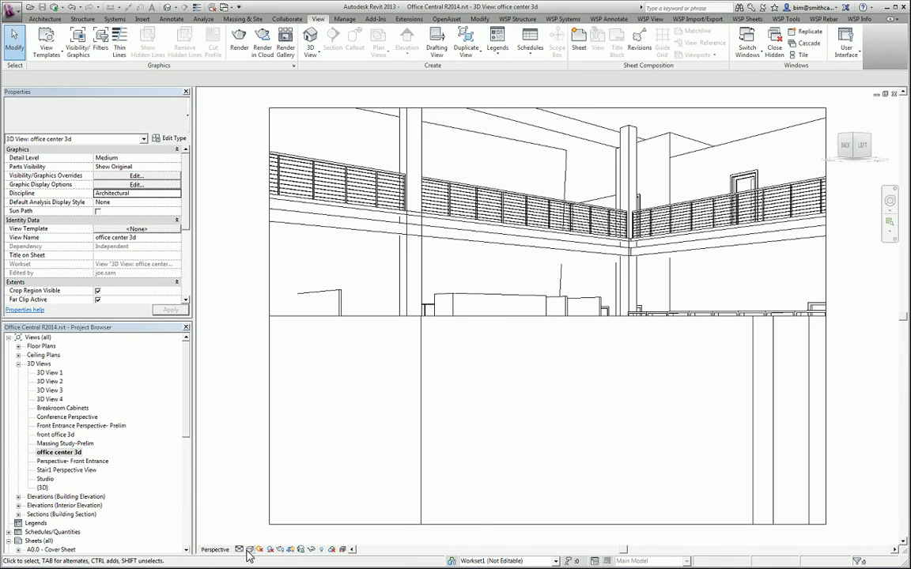
pyautogui.moveTo(261, 435); pyautogui.dragTo(250, 539, button='middle')
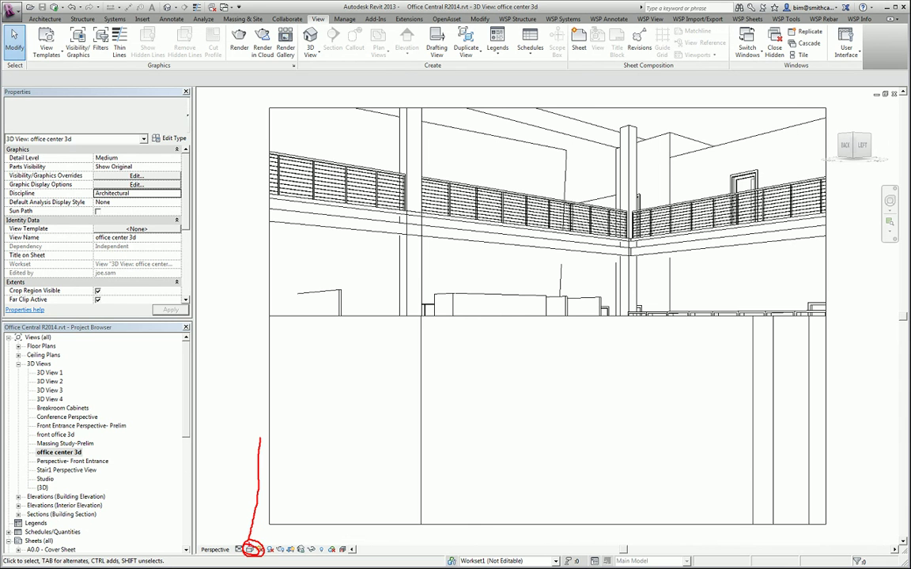
pyautogui.middleClick(432, 488)
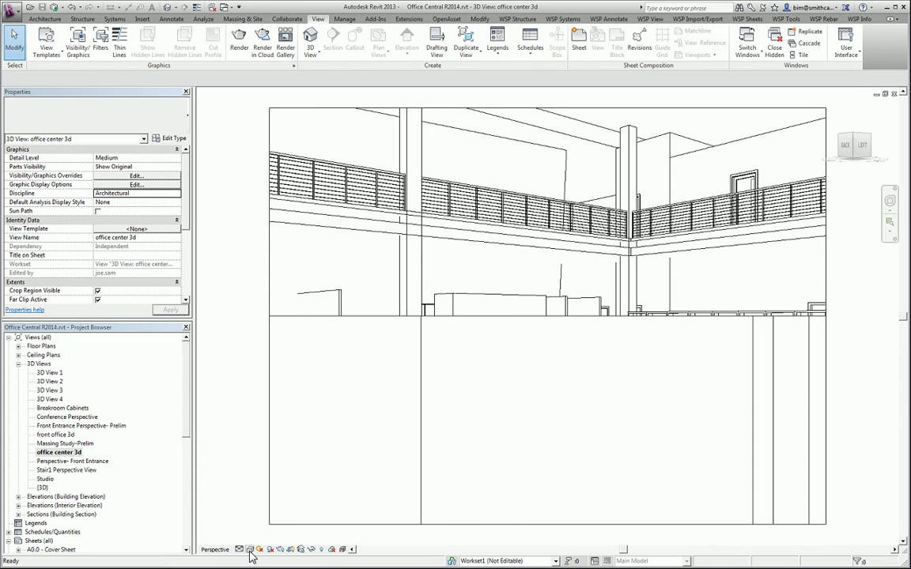
pyautogui.click(250, 550)
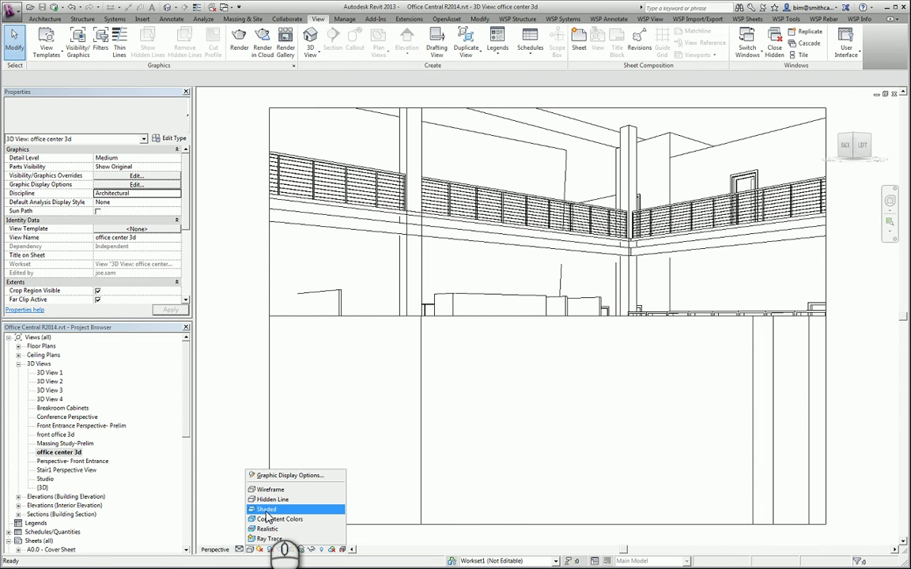
pyautogui.click(266, 511)
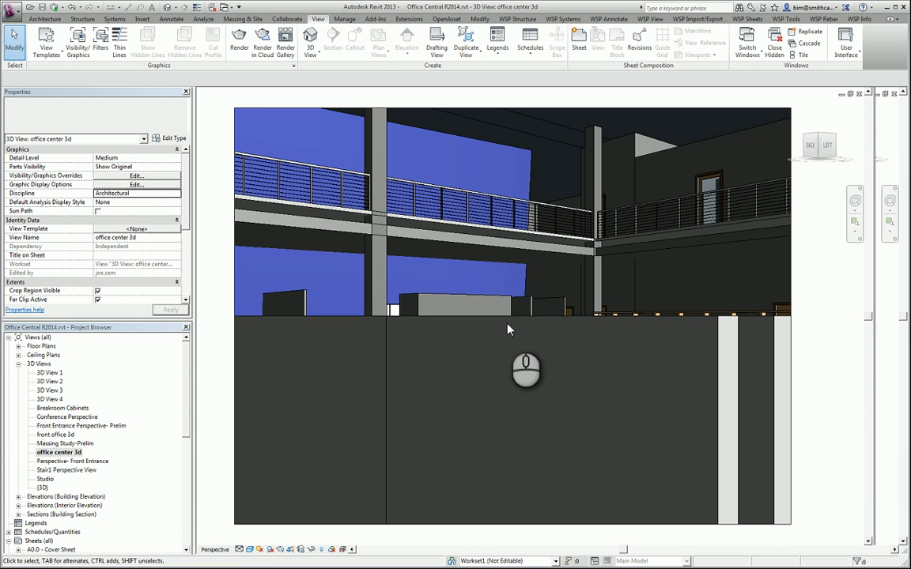
pyautogui.click(269, 550)
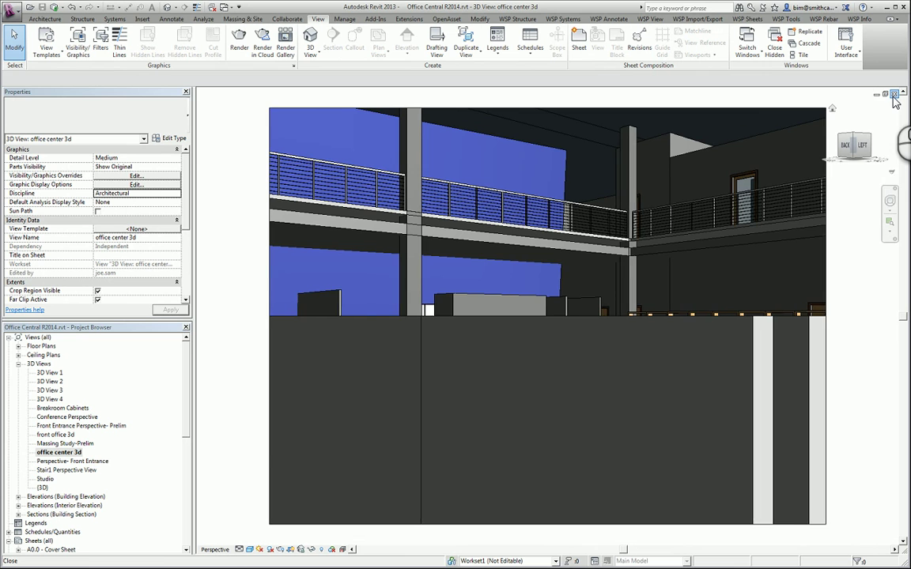
# Close the office center 3d view, reopening it once for review, and return to the First Floor Plan-Reference plan
pyautogui.click(894, 94)
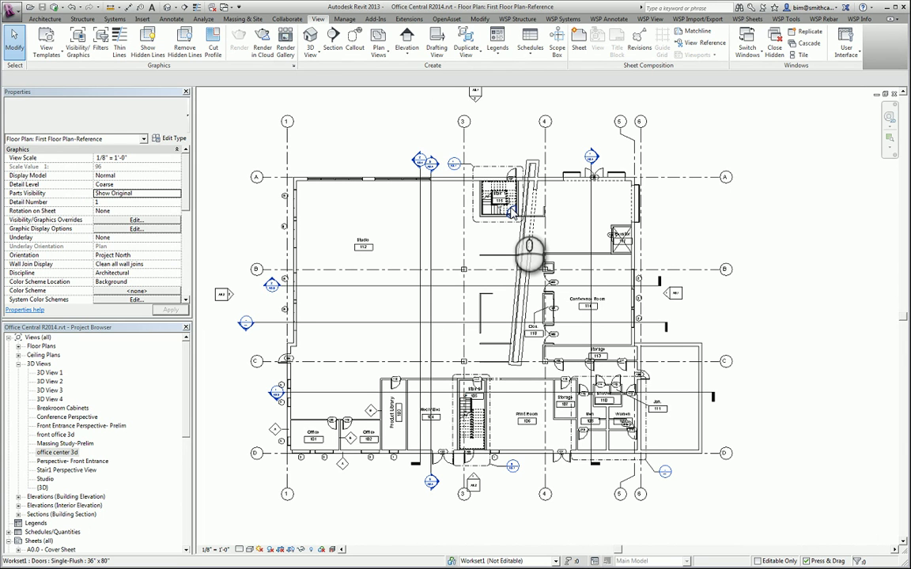
pyautogui.doubleClick(57, 453)
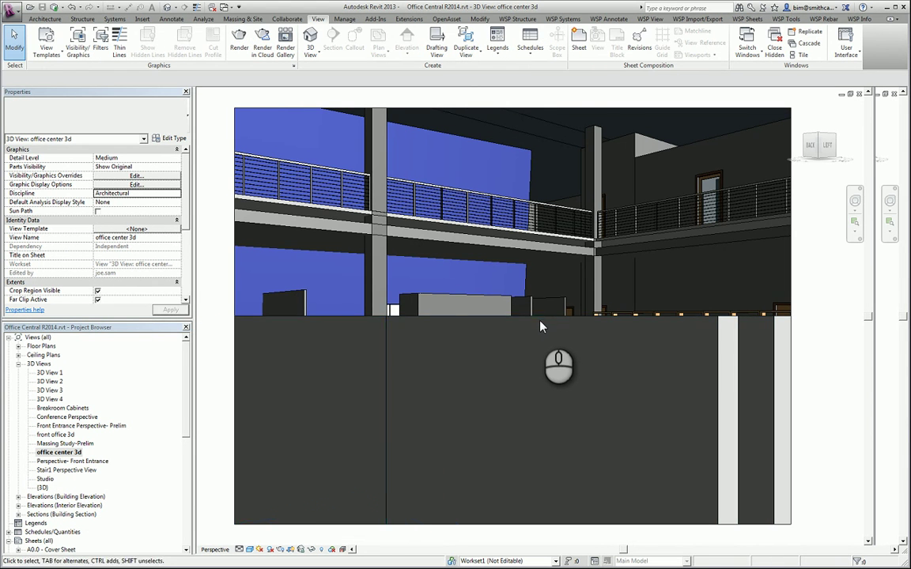
pyautogui.click(894, 94)
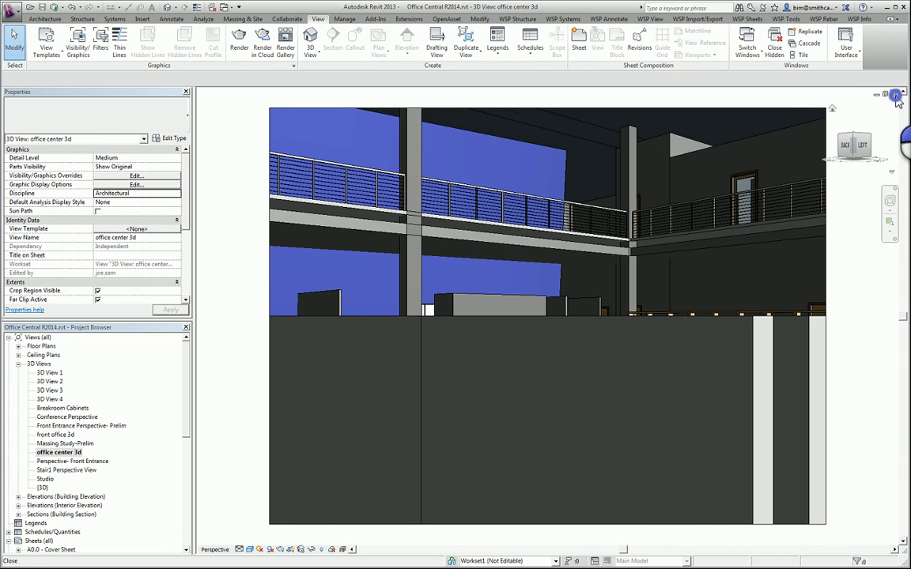
pyautogui.click(895, 95)
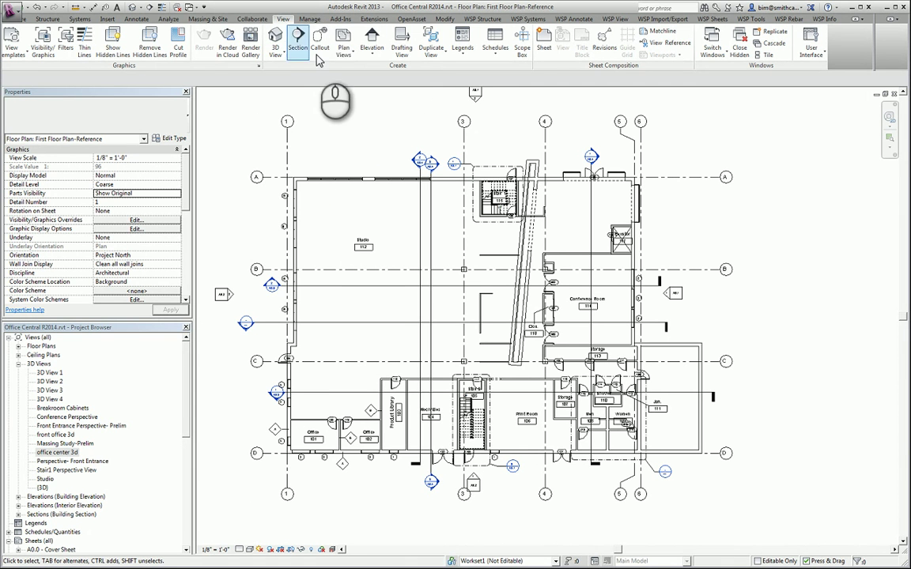
# Create a second camera view from Studio 112's upper-left corner with an 11' 0" offset from First Floor, aimed past the plan's lower-right rooms
pyautogui.click(275, 52)
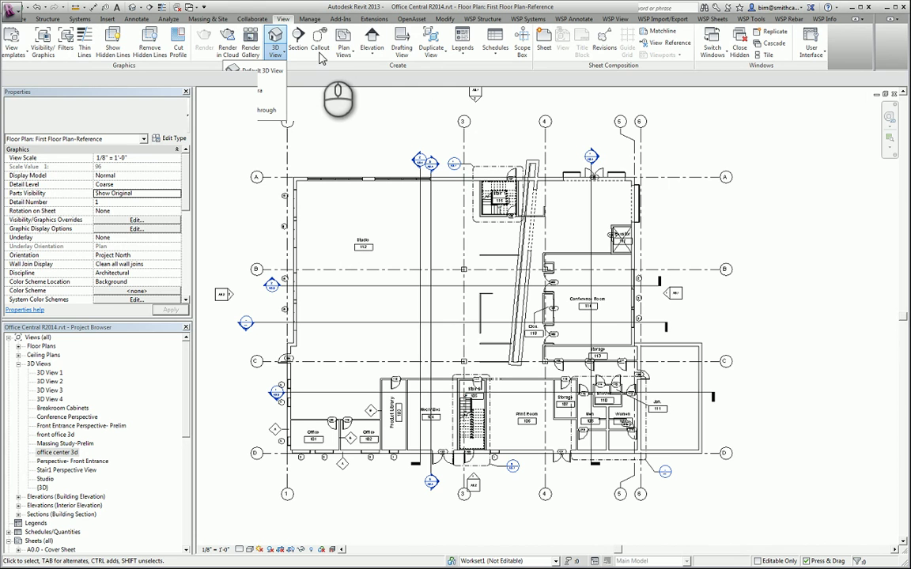
pyautogui.click(269, 90)
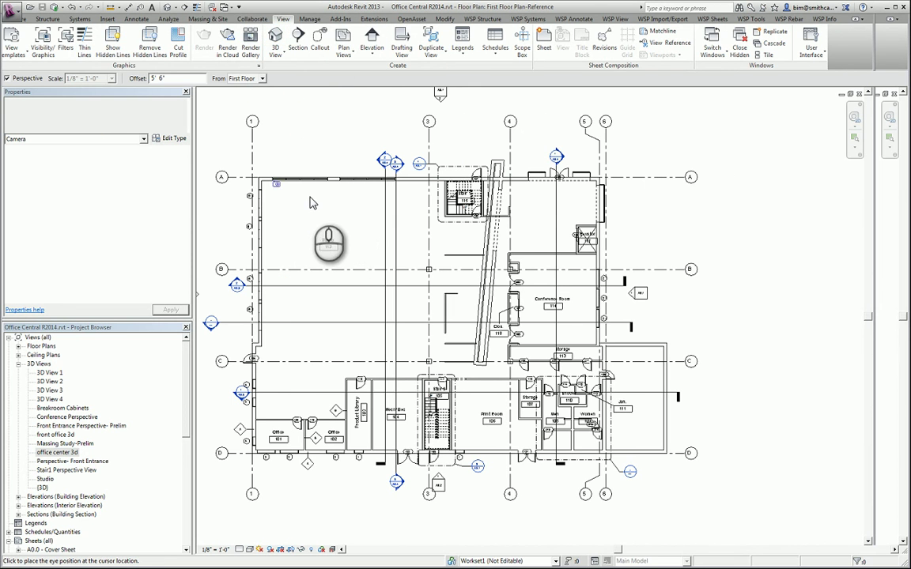
pyautogui.moveTo(188, 79); pyautogui.dragTo(151, 98)
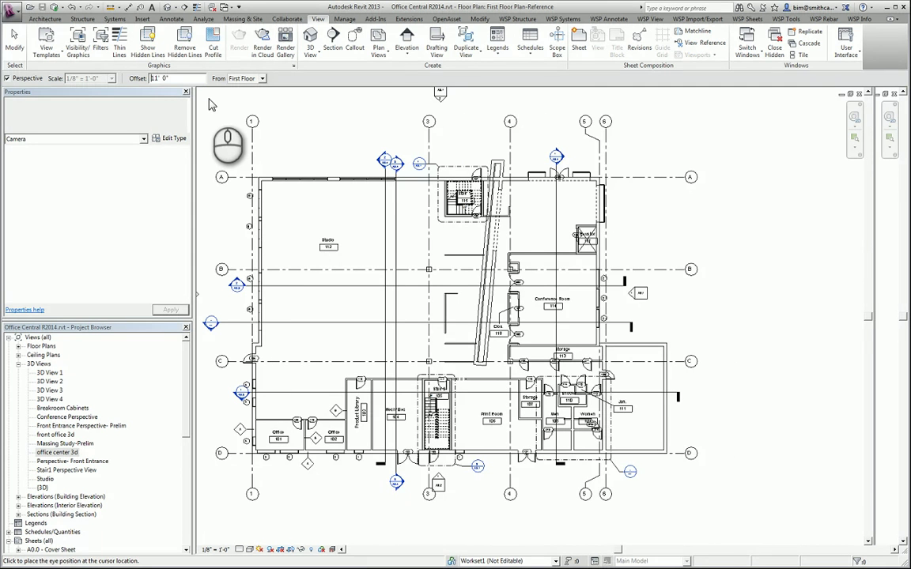
pyautogui.click(181, 78)
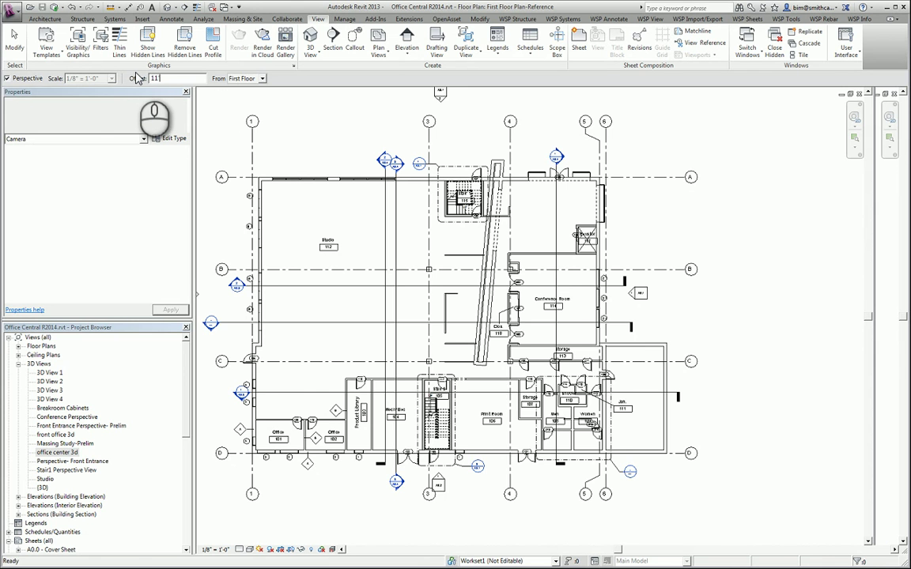
pyautogui.write('11')
pyautogui.press('Tab')
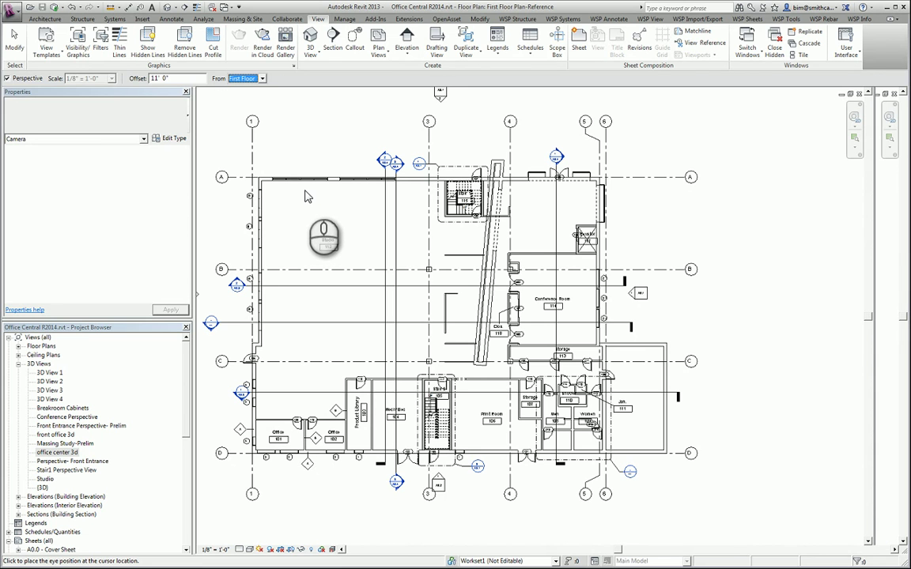
pyautogui.click(270, 192)
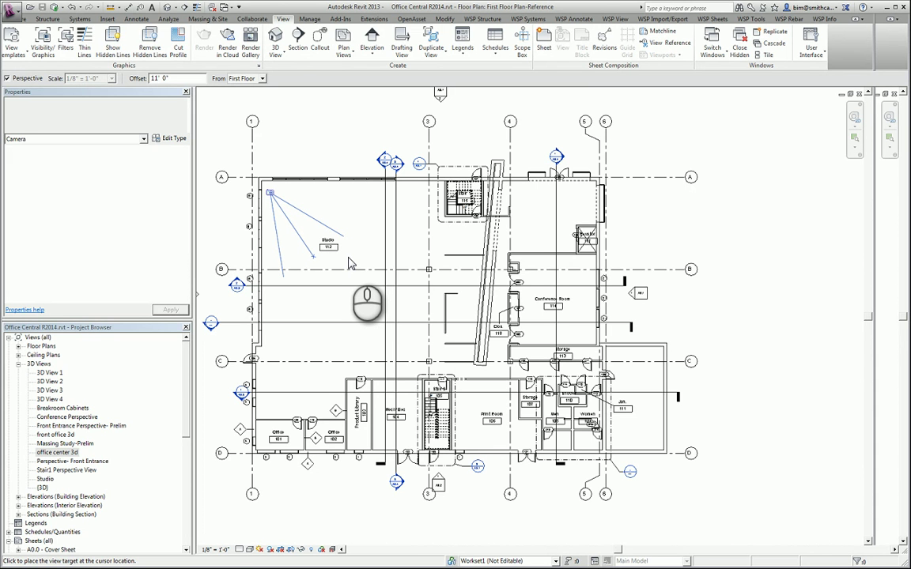
pyautogui.moveTo(350, 263); pyautogui.dragTo(358, 237, button='middle')
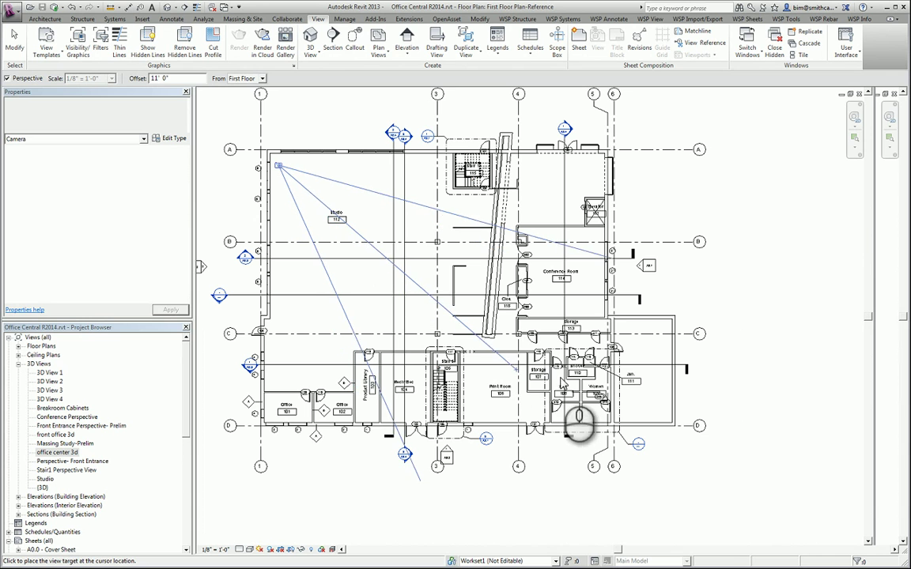
pyautogui.click(646, 442)
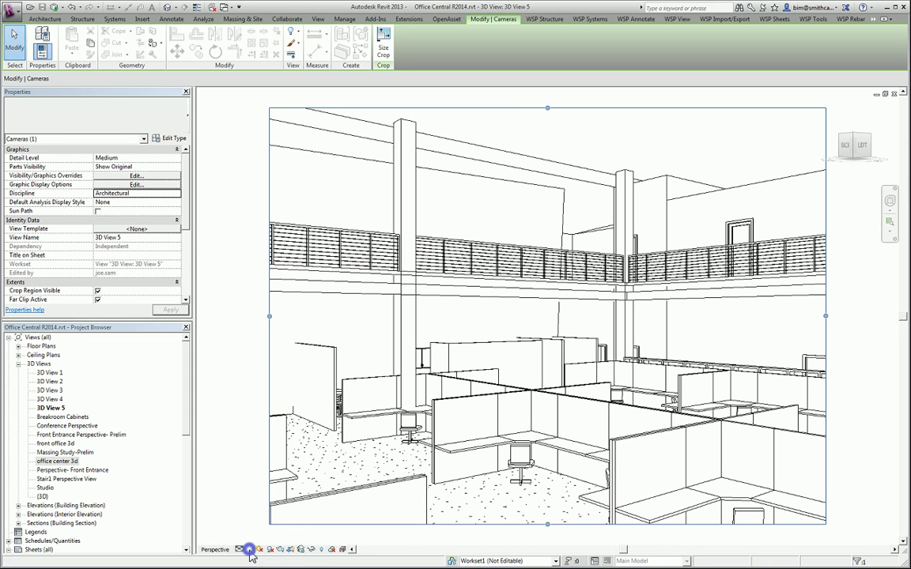
# Set the second camera view's visual style to Shaded and select 3D View 5 in the project's view list
pyautogui.click(249, 549)
pyautogui.click(257, 510)
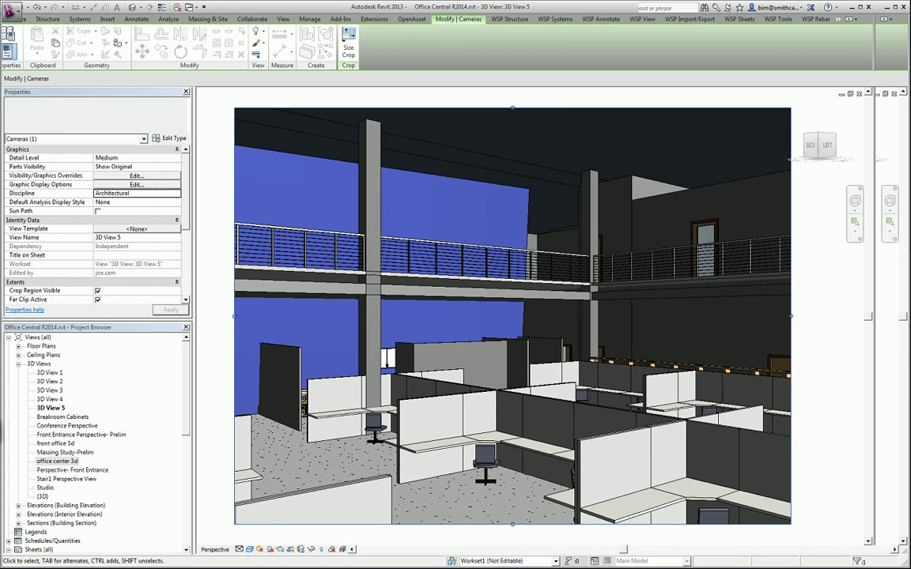
pyautogui.click(49, 408)
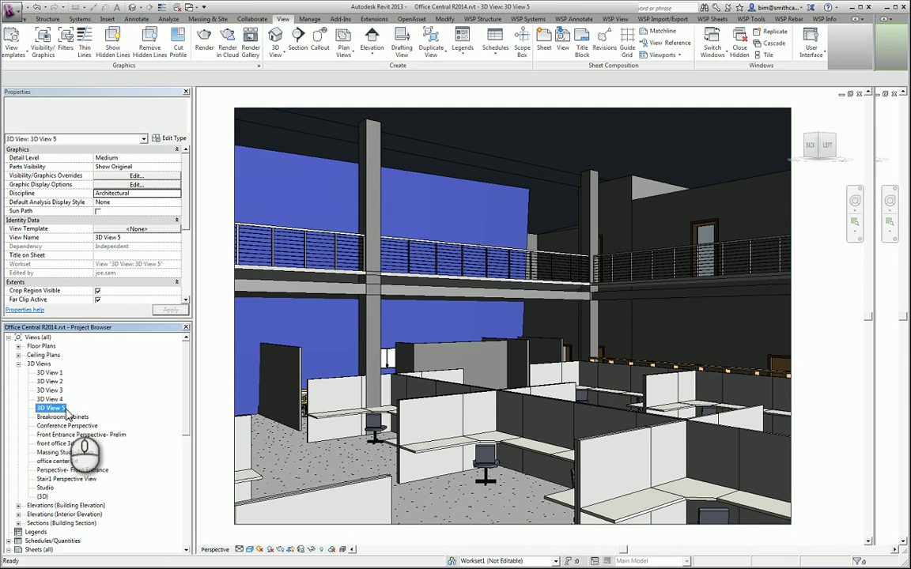